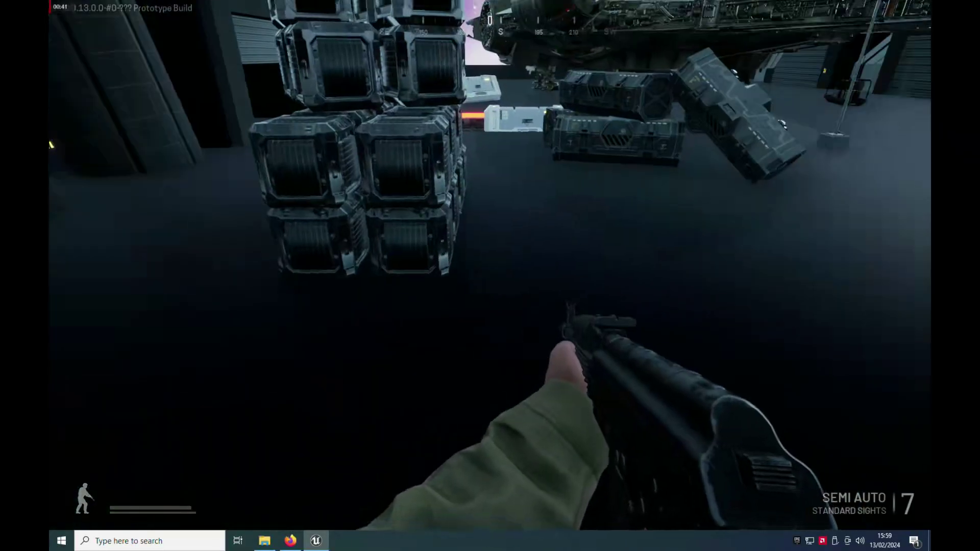
- Spawn bots with the console command addbots 15 and follow them to the hangar doorway to check their pathing
{"action": "key", "text": "grave"}
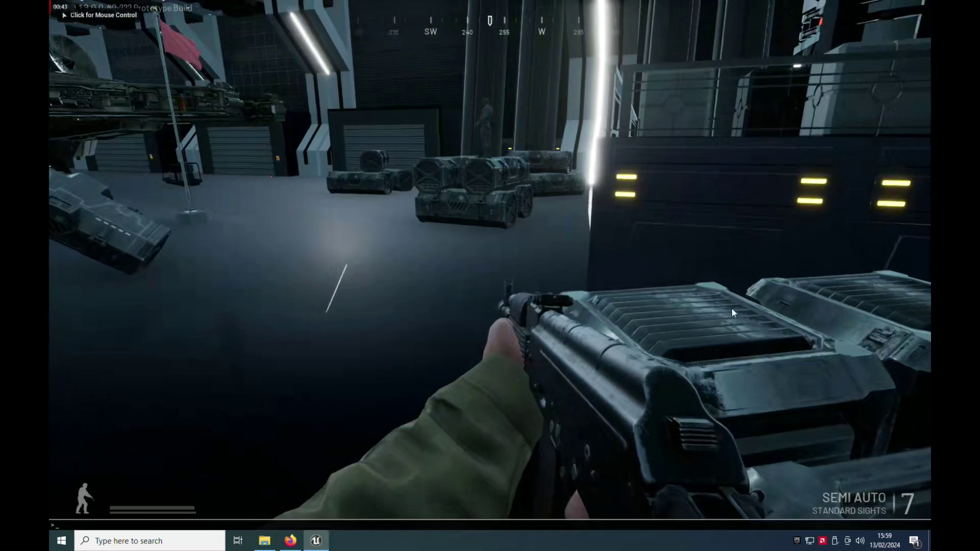
{"action": "key", "text": "Up"}
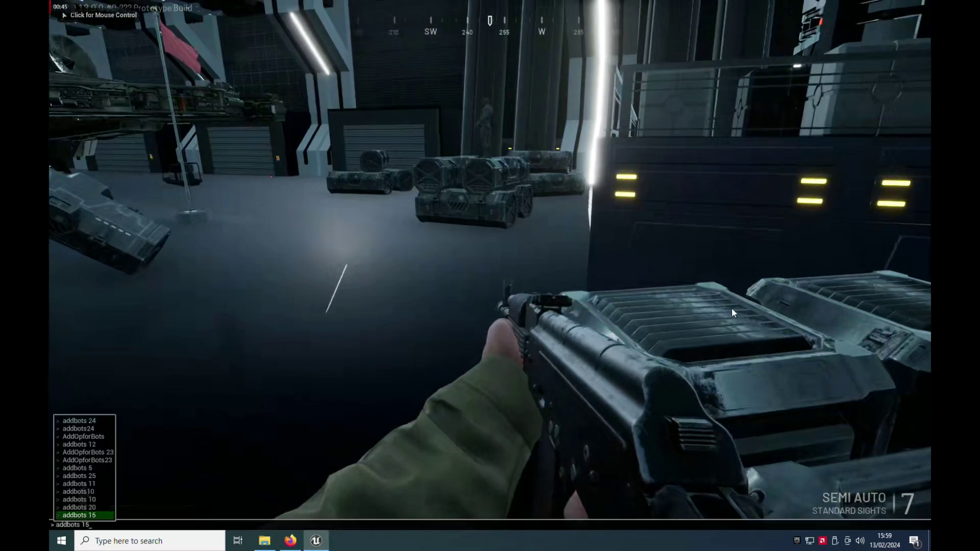
{"action": "key", "text": "Return"}
{"action": "key", "text": "w"}
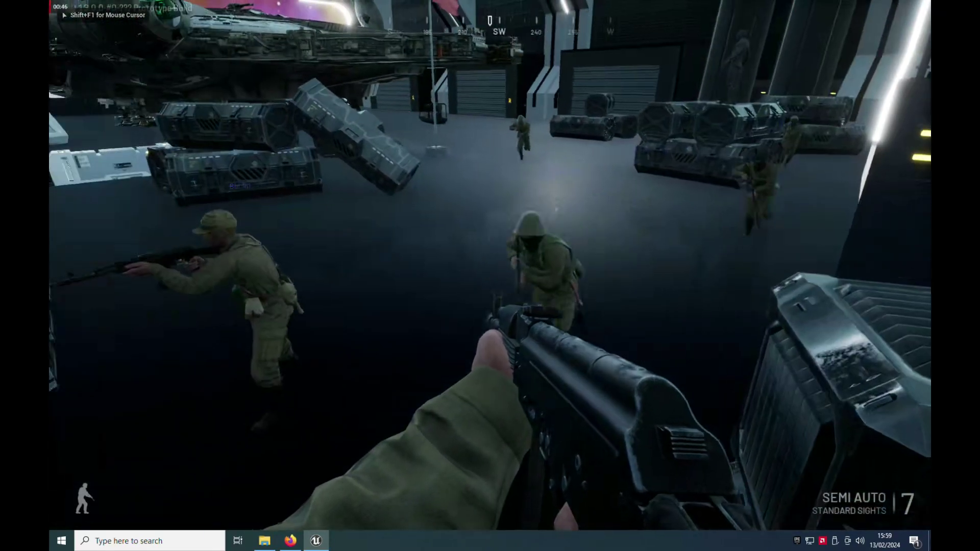
{"action": "key", "text": "w"}
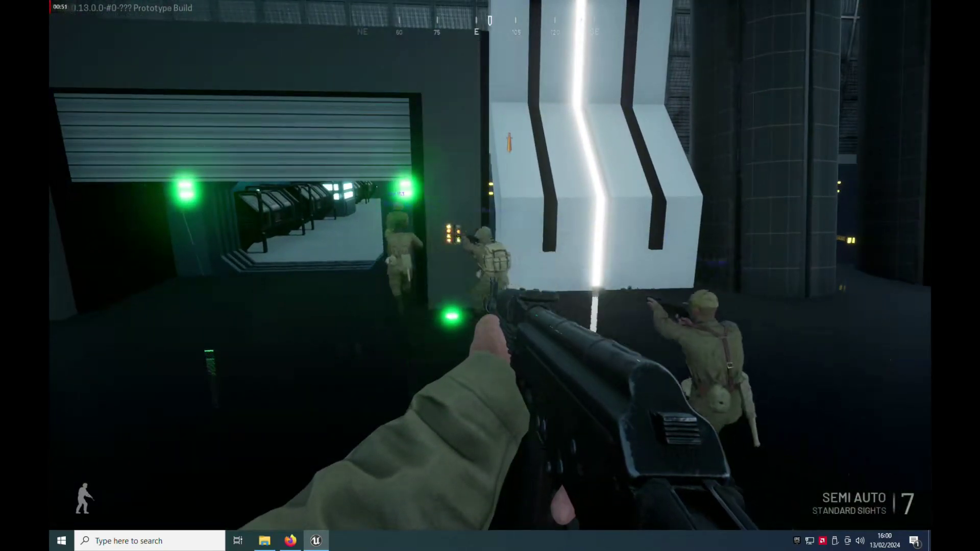
{"action": "key", "text": "w"}
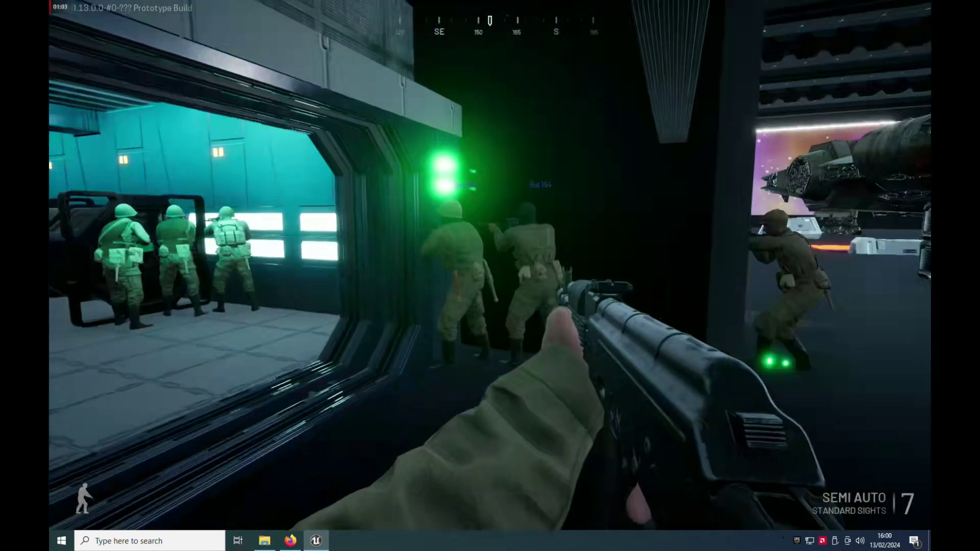
{"action": "key", "text": "w"}
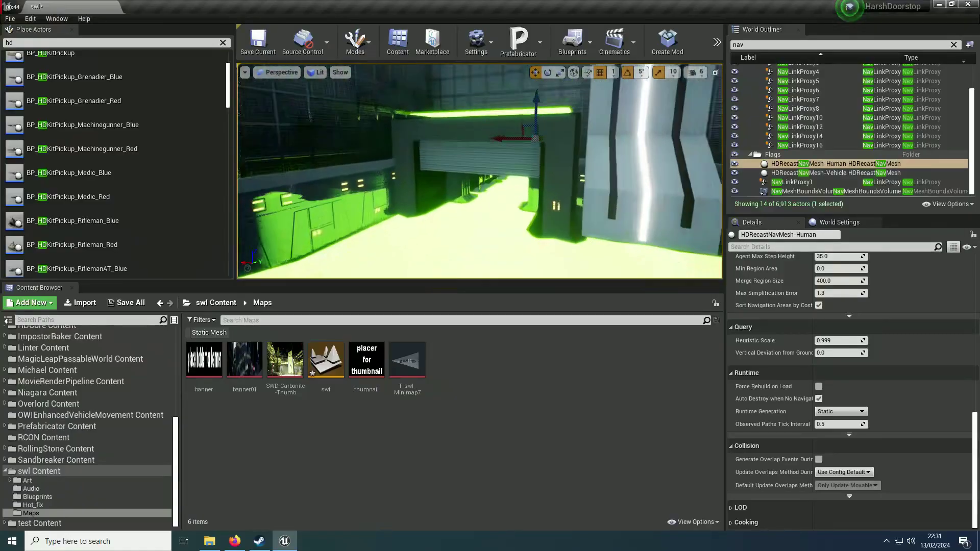
- Set the viewport camera speed to 4 and inspect the navigation mesh around the hangar doorway
{"action": "left_click", "coordinate": [703, 74]}
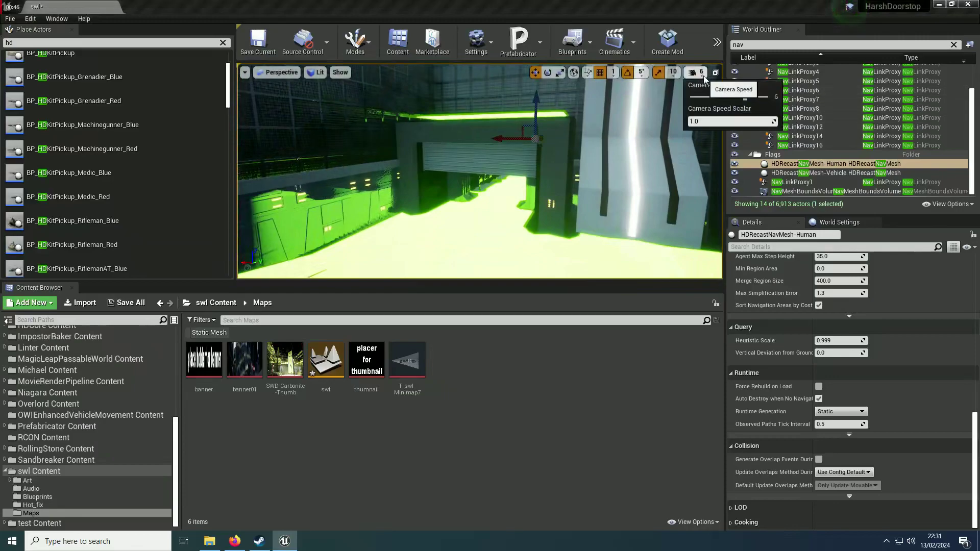
{"action": "left_click", "coordinate": [726, 98]}
{"action": "right_click_drag", "start_coordinate": [518, 233], "coordinate": [572, 249]}
{"action": "key", "text": "w"}
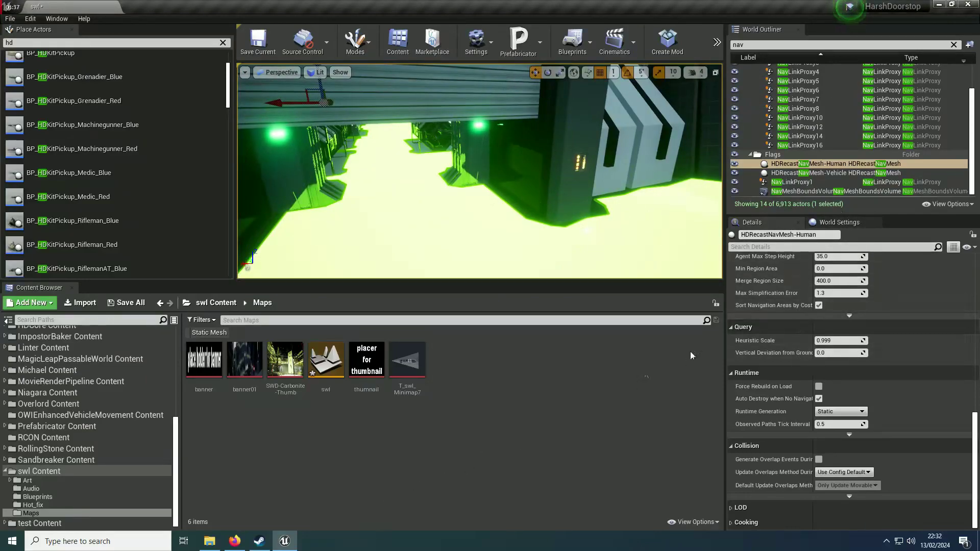
- Set the Agent Radius of HDRecastNavMesh-Human to 35
{"action": "scroll", "coordinate": [793, 361], "scroll_direction": "up", "scroll_amount": 4}
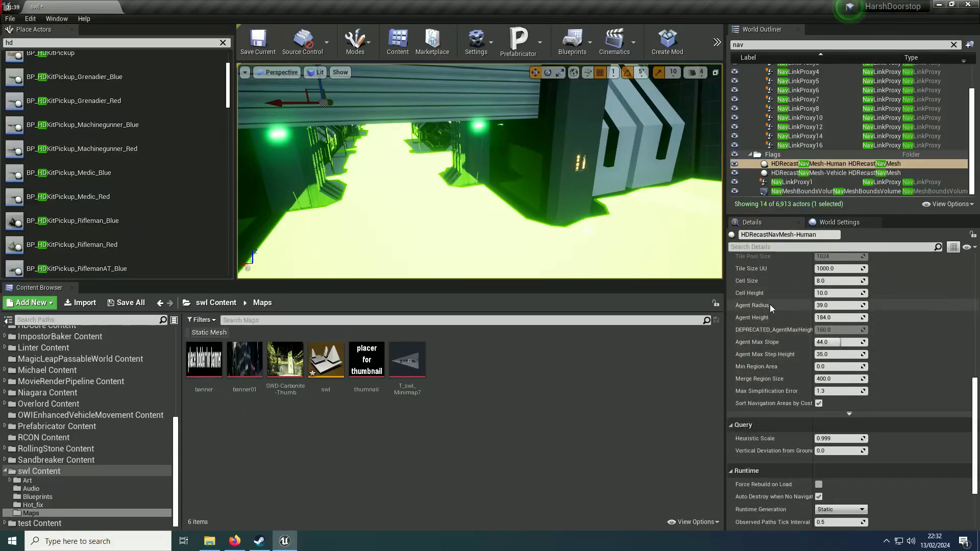
{"action": "left_click_drag", "start_coordinate": [817, 305], "coordinate": [823, 306]}
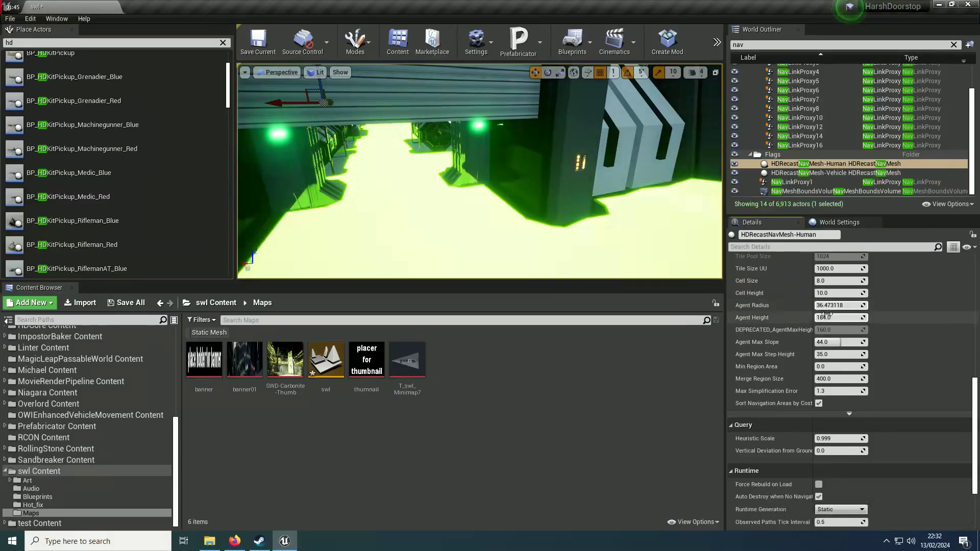
{"action": "left_click", "coordinate": [829, 305]}
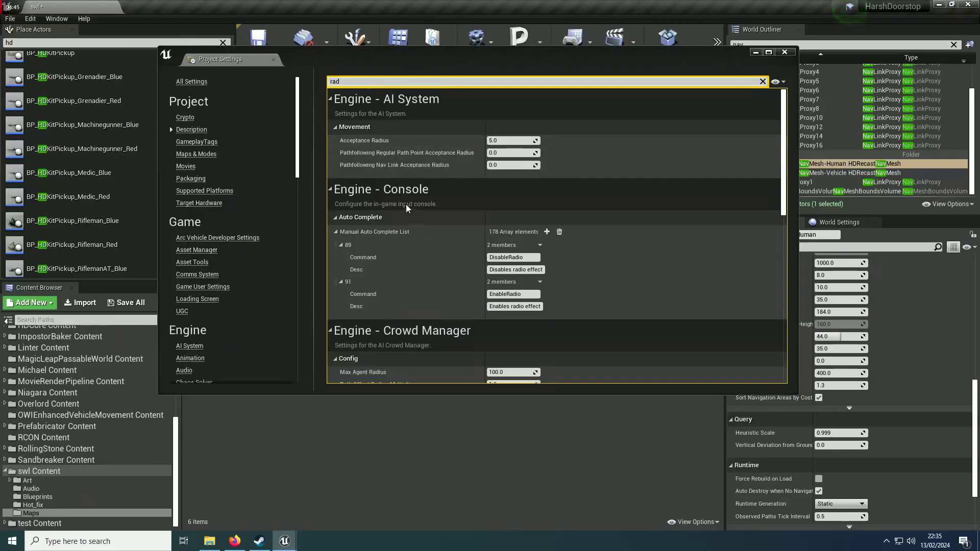
- Check the Navigation Mesh Agent Radius in the project settings filtered by "rad", and close the settings
{"action": "scroll", "coordinate": [416, 215], "scroll_direction": "down", "scroll_amount": 2}
{"action": "scroll", "coordinate": [415, 215], "scroll_direction": "down", "scroll_amount": 1}
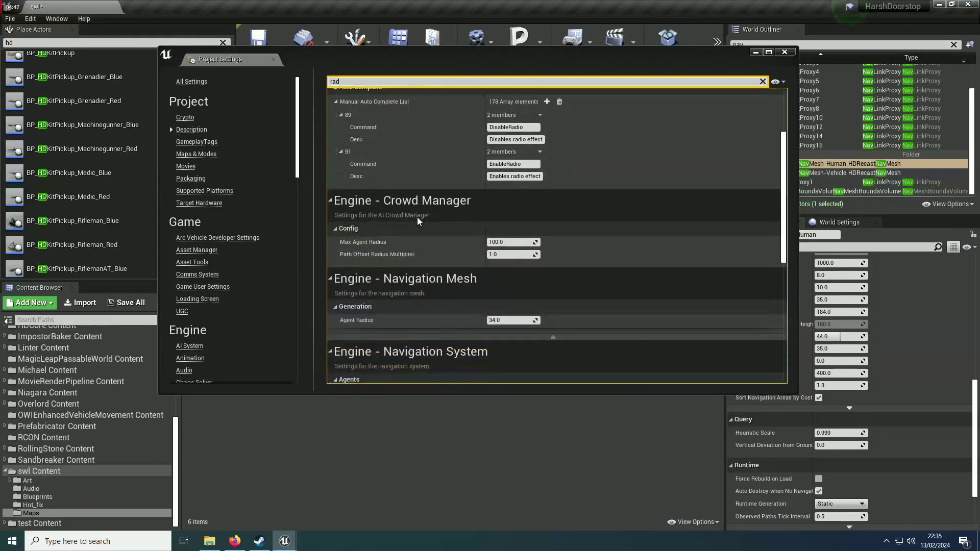
{"action": "left_click", "coordinate": [513, 320]}
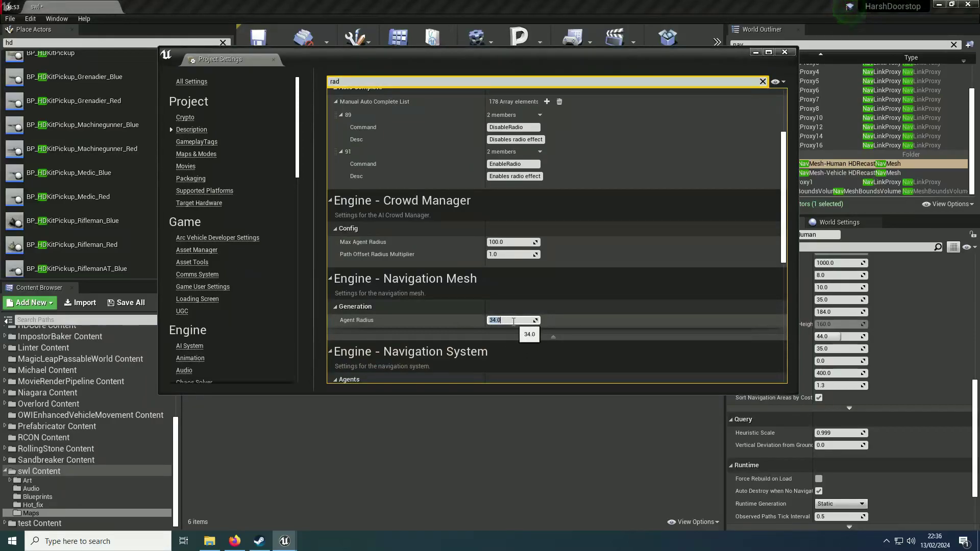
{"action": "left_click", "coordinate": [783, 52]}
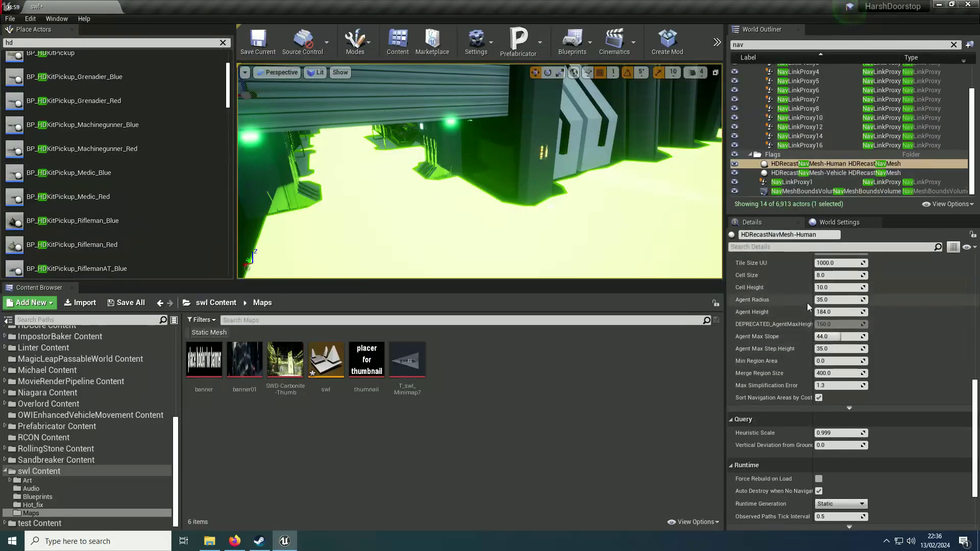
- Set the Agent Radius of HDRecastNavMesh-Human to 34 and build the level geometry
{"action": "left_click", "coordinate": [822, 300]}
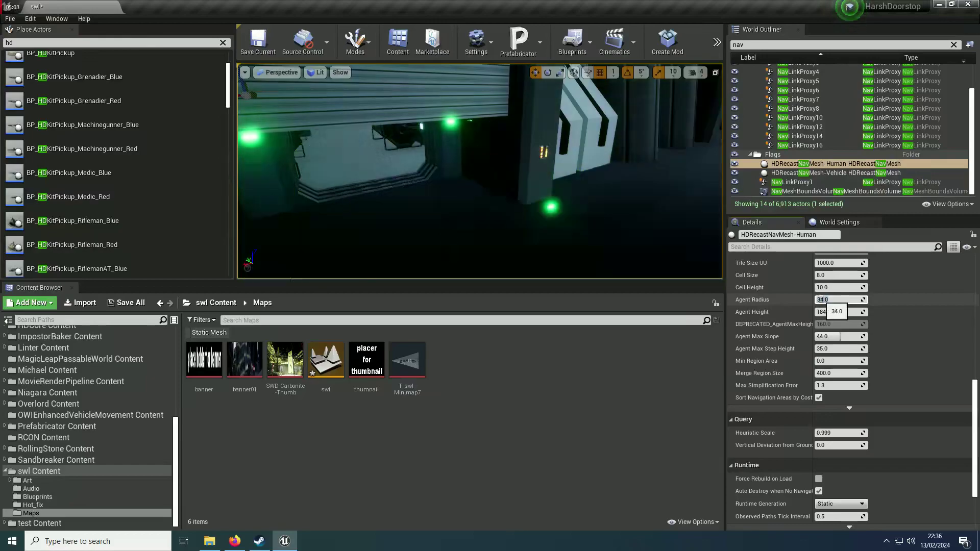
{"action": "left_click", "coordinate": [542, 169]}
{"action": "left_click", "coordinate": [717, 43]}
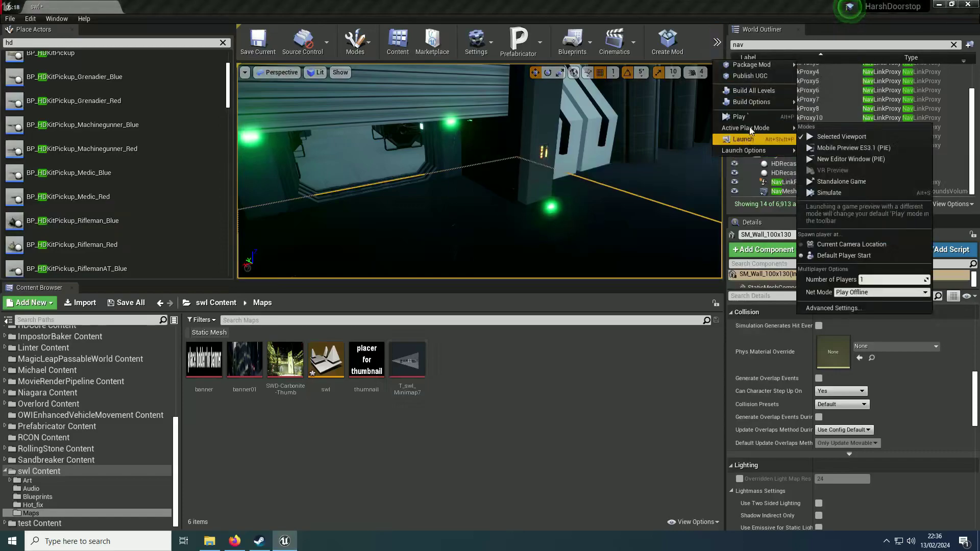
{"action": "mouse_move", "coordinate": [753, 100]}
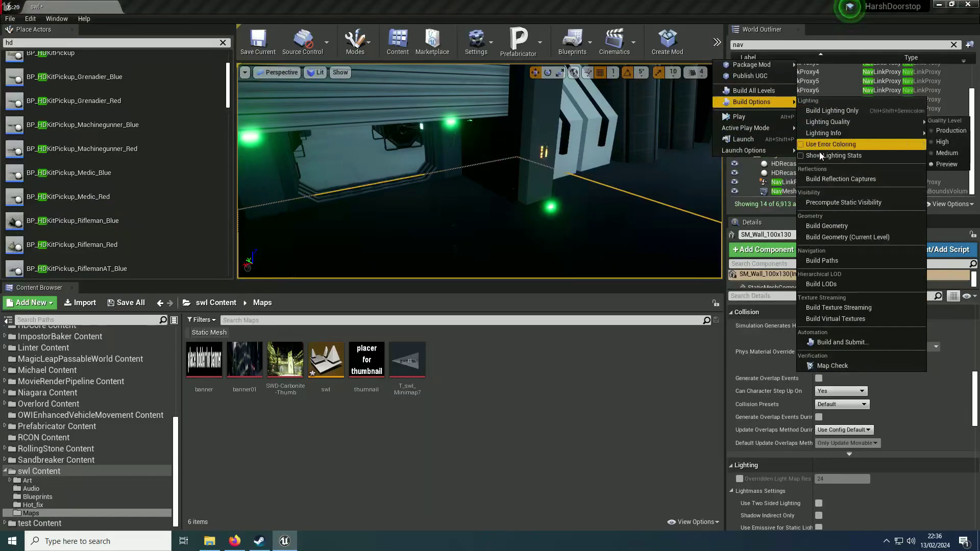
{"action": "left_click", "coordinate": [836, 227]}
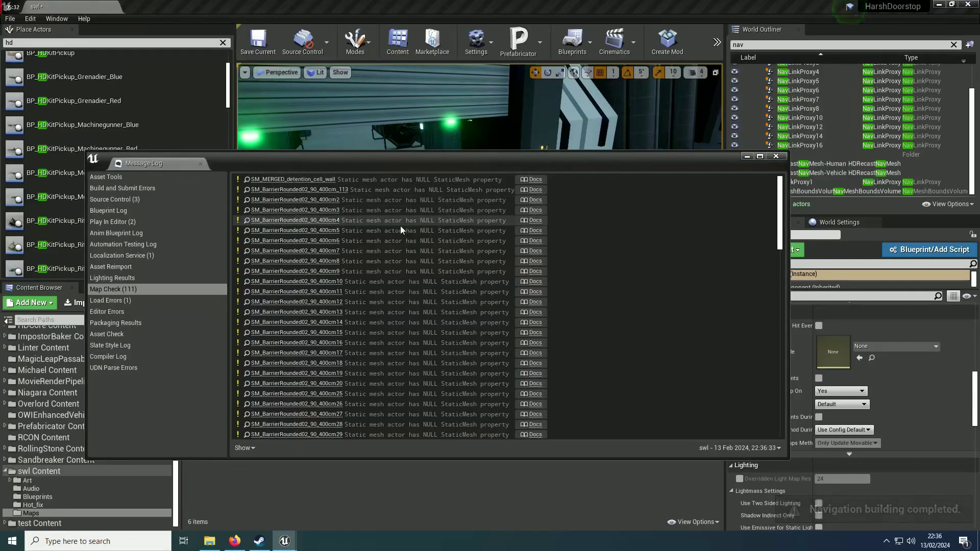
- Read through the Map Check messages to the end of the list and close the message log
{"action": "scroll", "coordinate": [368, 233], "scroll_direction": "down", "scroll_amount": 1}
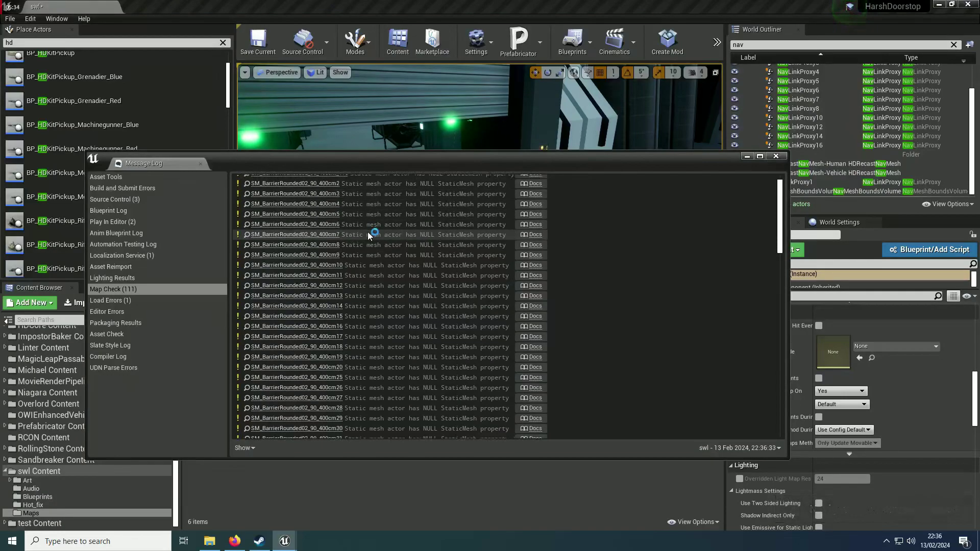
{"action": "scroll", "coordinate": [366, 232], "scroll_direction": "down", "scroll_amount": 8}
{"action": "scroll", "coordinate": [366, 231], "scroll_direction": "down", "scroll_amount": 8}
{"action": "scroll", "coordinate": [366, 232], "scroll_direction": "down", "scroll_amount": 15}
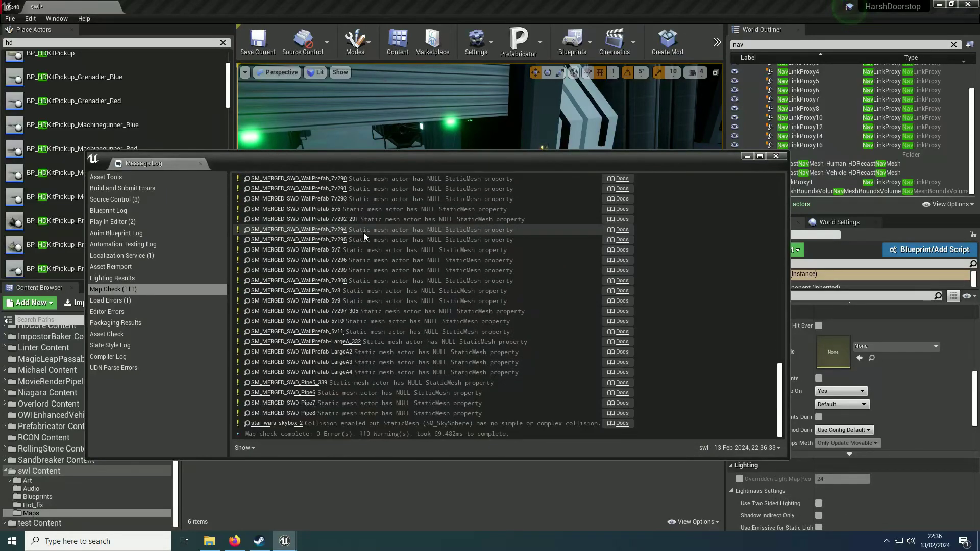
{"action": "left_click", "coordinate": [776, 158]}
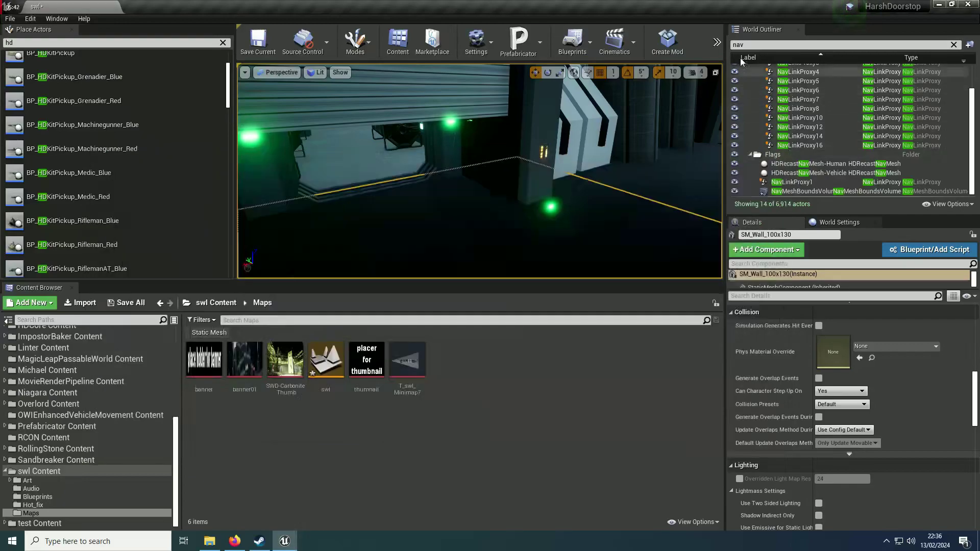
- Build the navigation paths, dismiss the resulting Map Check log and save the current level
{"action": "left_click", "coordinate": [717, 43]}
{"action": "mouse_move", "coordinate": [734, 103]}
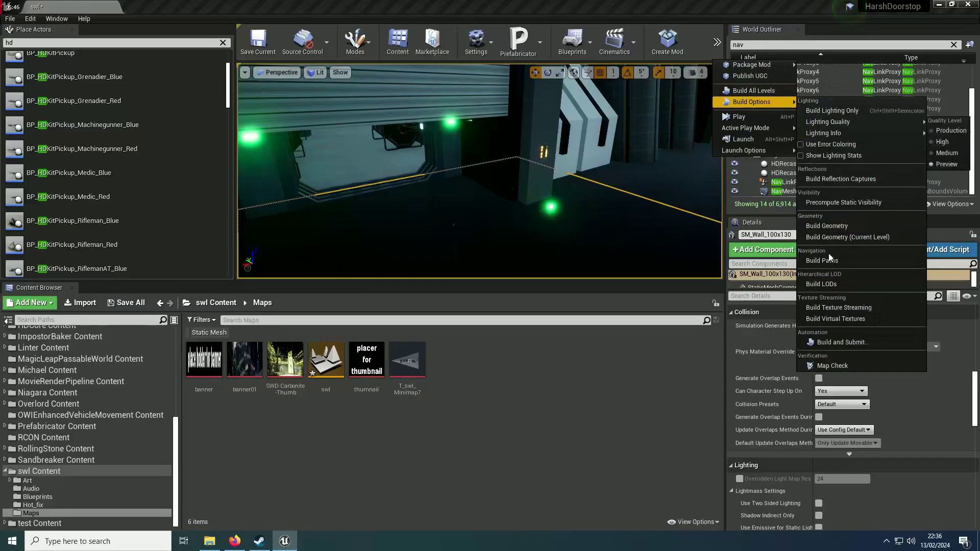
{"action": "left_click", "coordinate": [828, 259]}
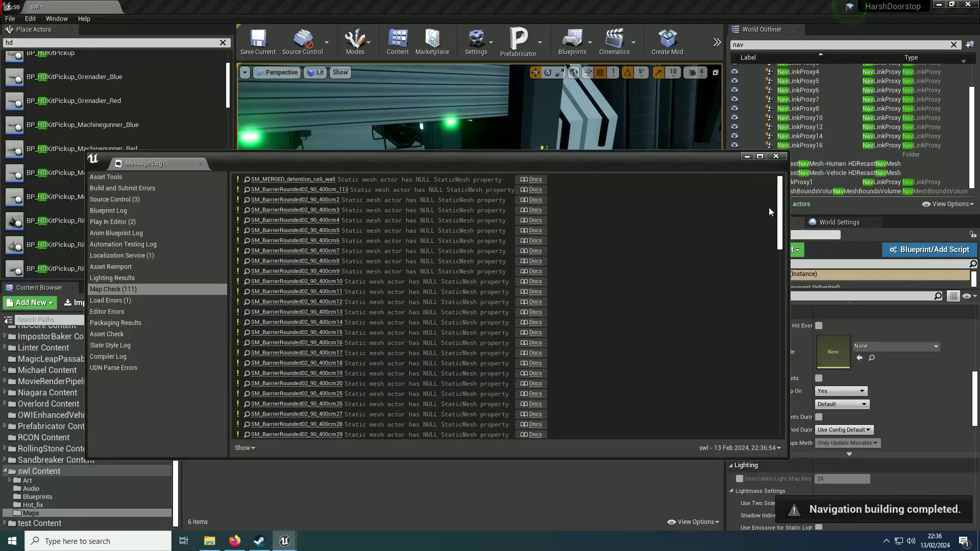
{"action": "left_click_drag", "start_coordinate": [768, 207], "coordinate": [793, 412]}
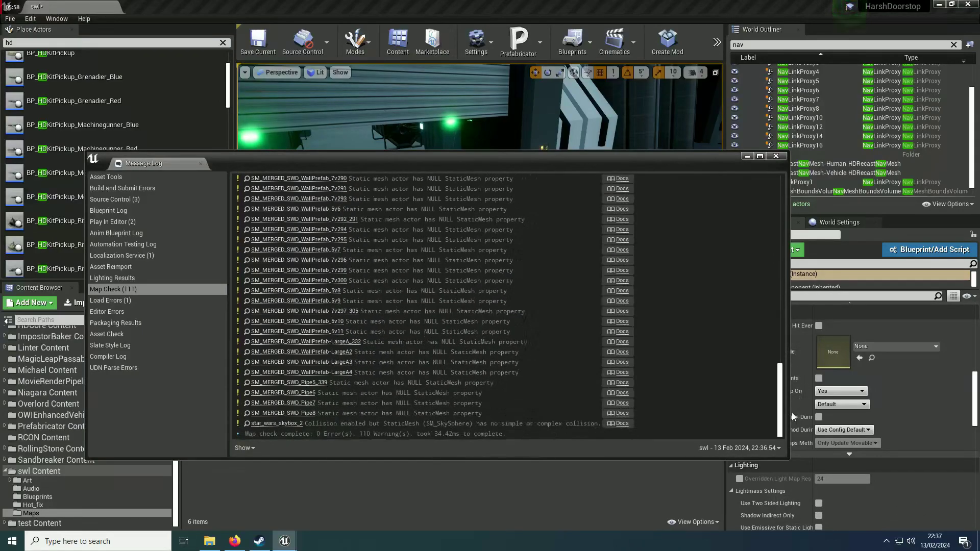
{"action": "left_click", "coordinate": [776, 155]}
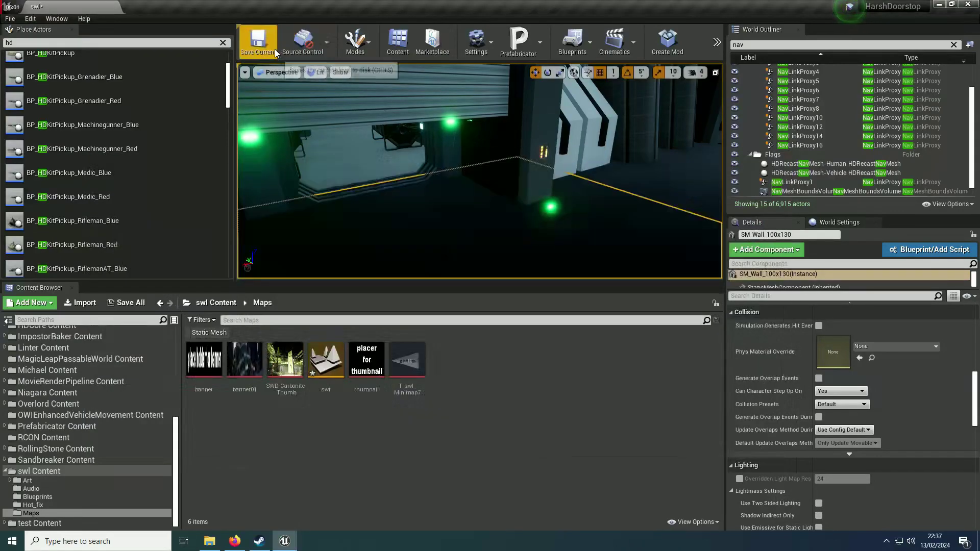
{"action": "left_click", "coordinate": [258, 41]}
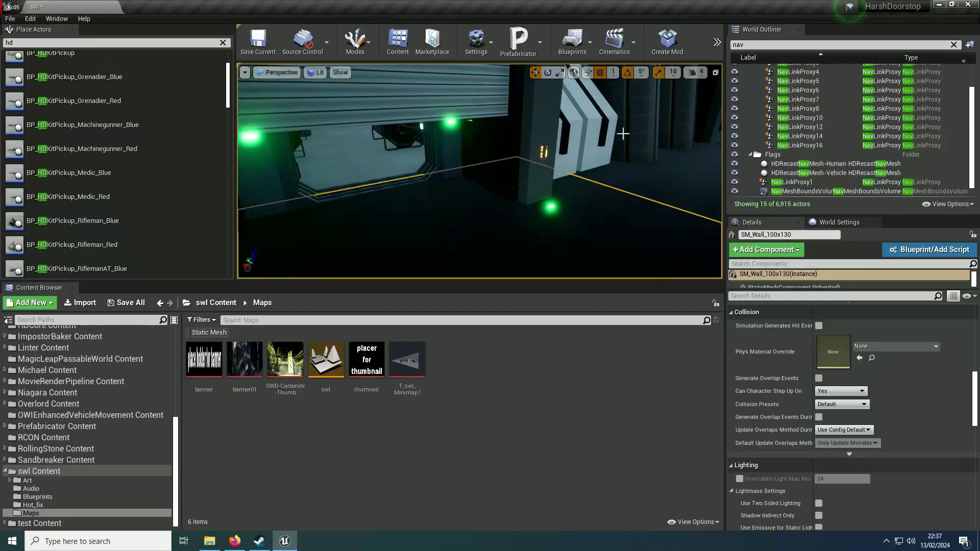
- Play the level in the viewport, spawn into the hangar and add bots through the console
{"action": "key", "text": "alt+p"}
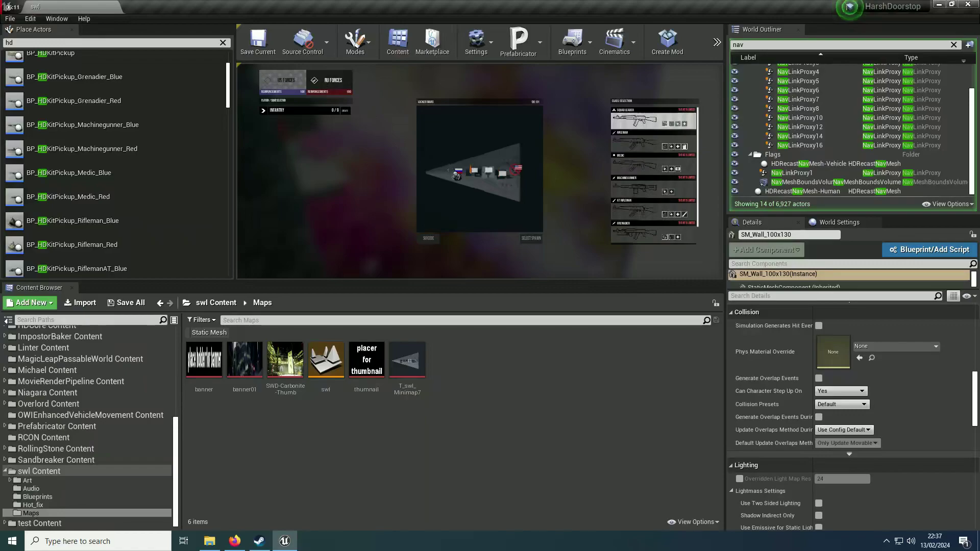
{"action": "left_click", "coordinate": [537, 244]}
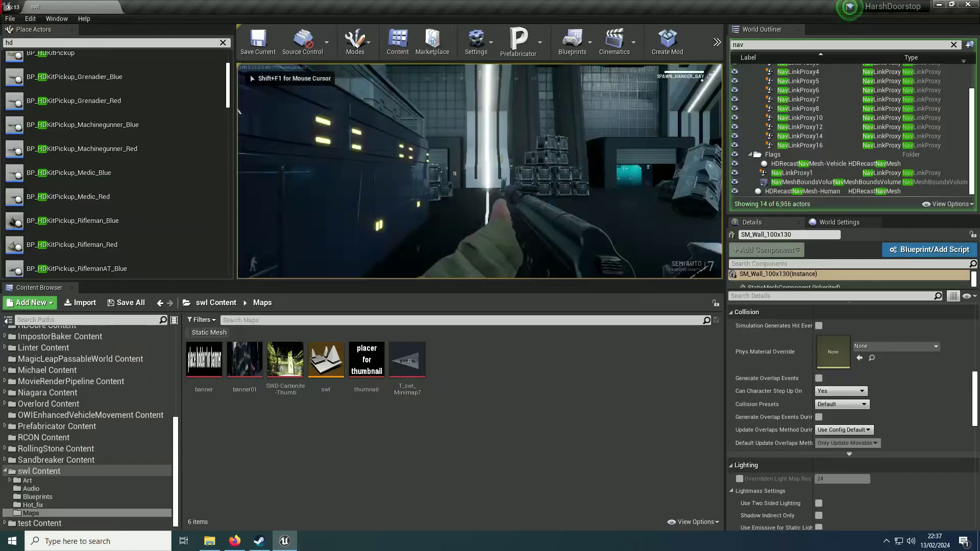
{"action": "key", "text": "shift+F1"}
{"action": "key", "text": "grave"}
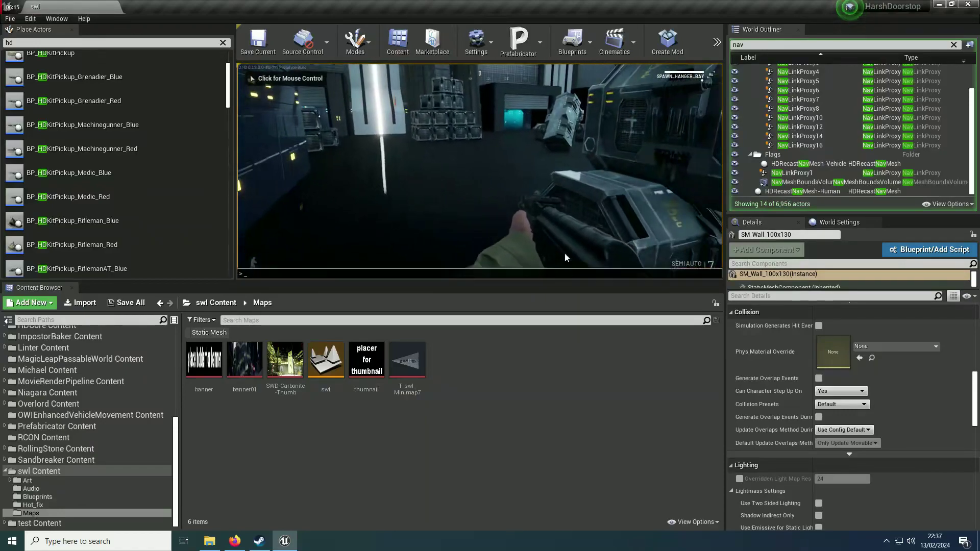
{"action": "left_click", "coordinate": [565, 258]}
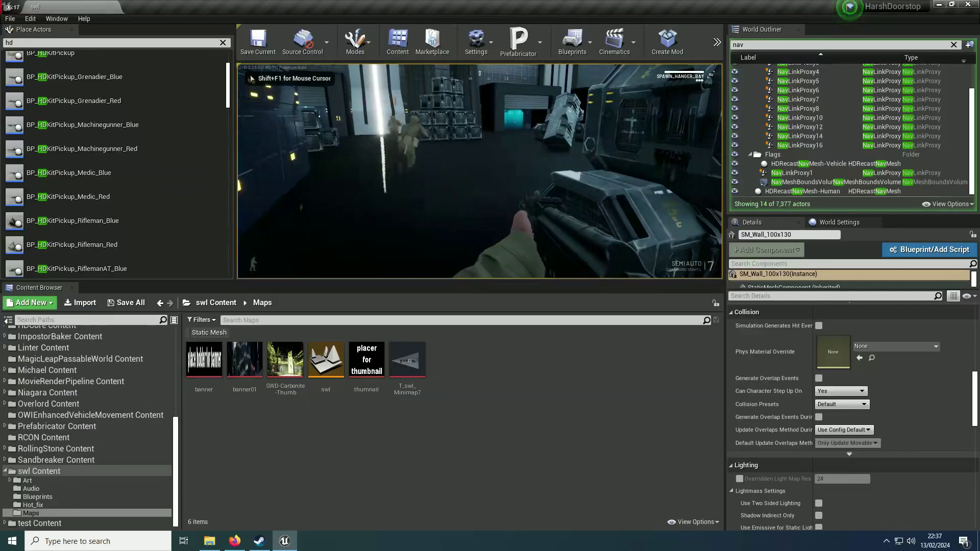
- Follow the bots across the hangar to observe how they pass through the doorways
{"action": "key", "text": "shift+w"}
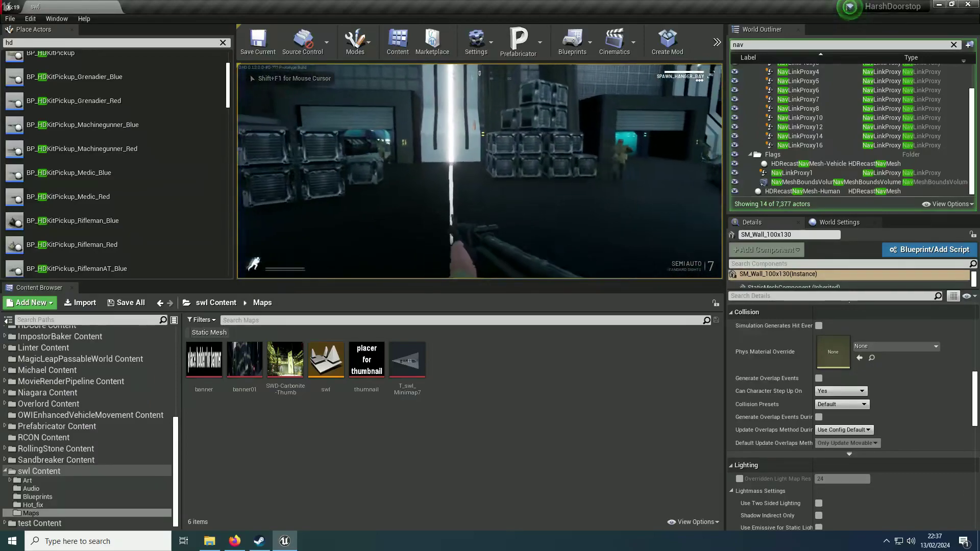
{"action": "key", "text": "w"}
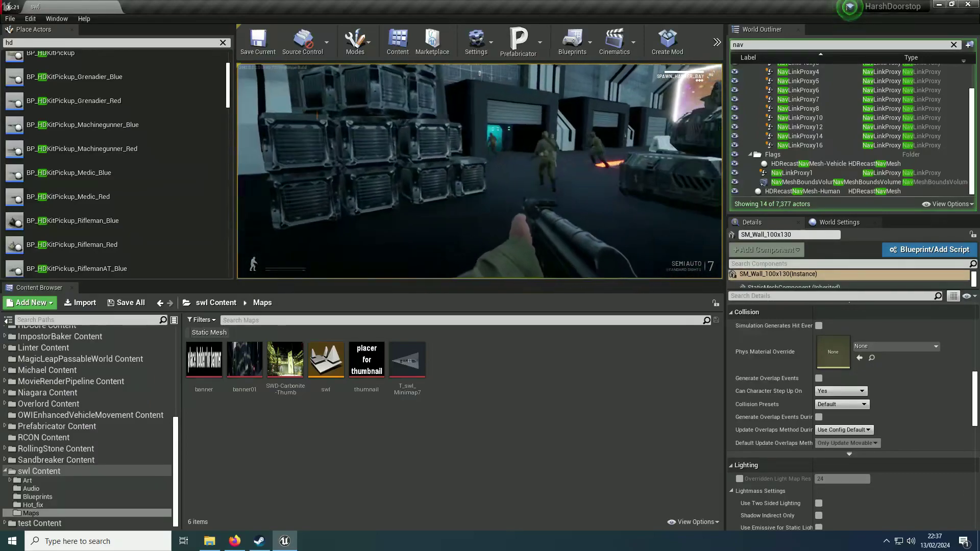
{"action": "key", "text": "shift+w"}
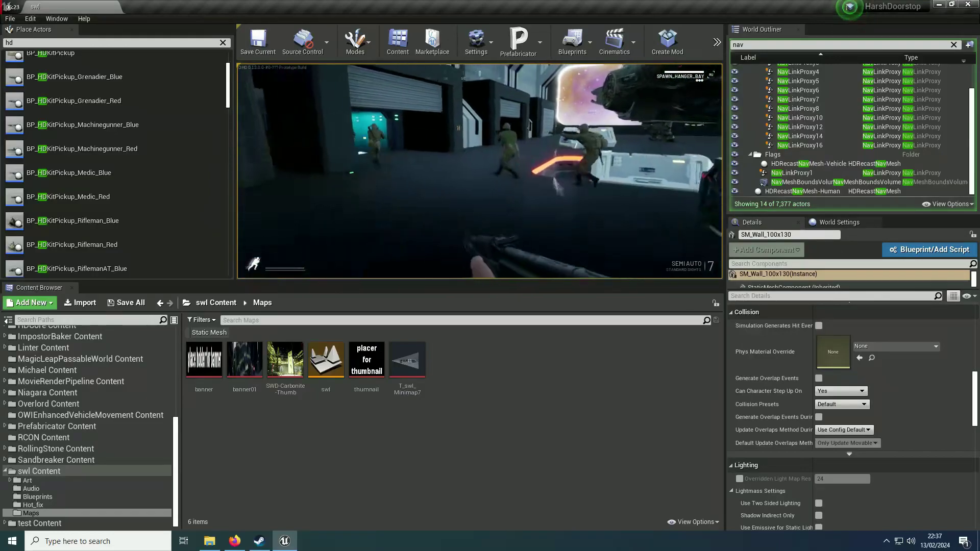
{"action": "key", "text": "shift+w"}
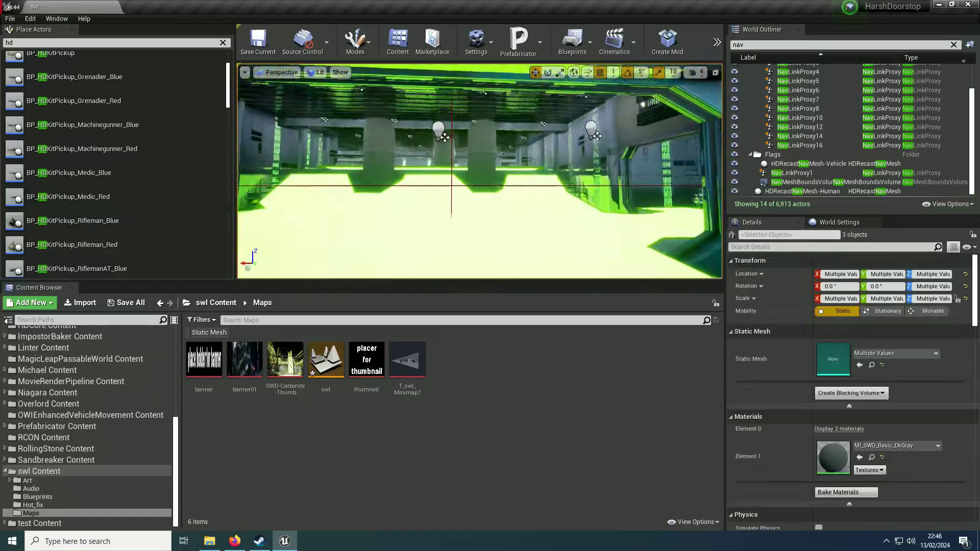
- Examine the navigation mesh coverage around the pillars, corridors and open floors across the map
{"action": "right_click_drag", "start_coordinate": [480, 171], "coordinate": [480, 135]}
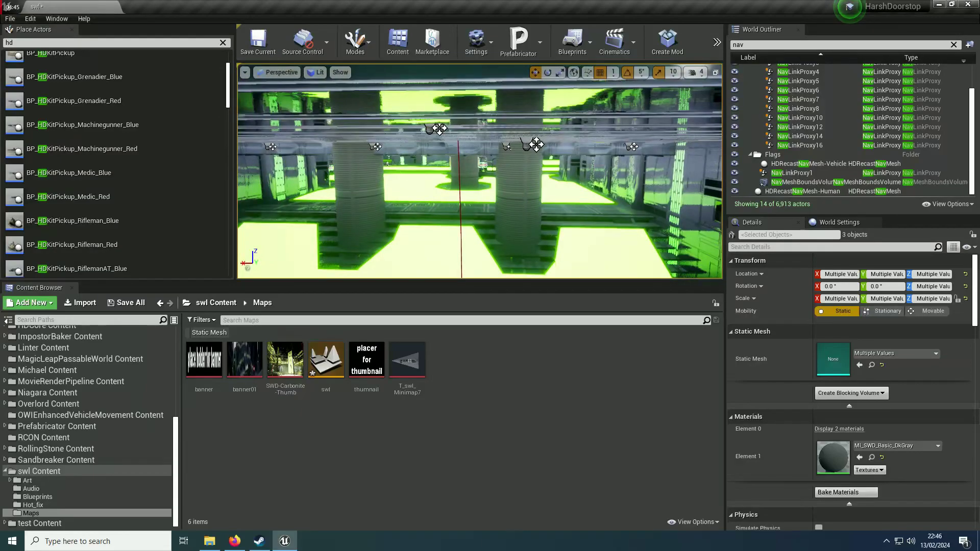
{"action": "key", "text": "w"}
{"action": "right_click_drag", "start_coordinate": [480, 171], "coordinate": [452, 173]}
{"action": "key", "text": "e"}
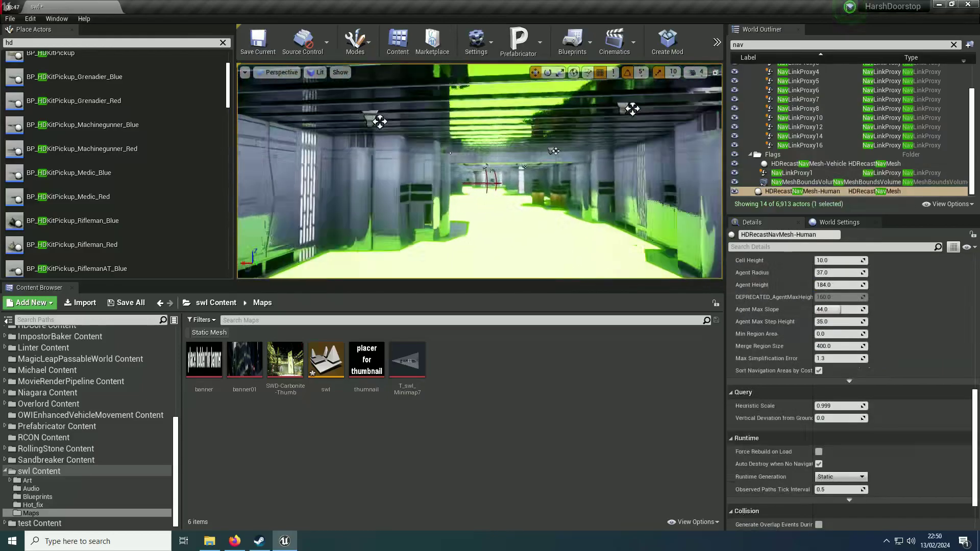
{"action": "key", "text": "w"}
{"action": "right_click_drag", "start_coordinate": [479, 171], "coordinate": [587, 176]}
{"action": "key", "text": "w"}
{"action": "key", "text": "w"}
{"action": "key", "text": "w"}
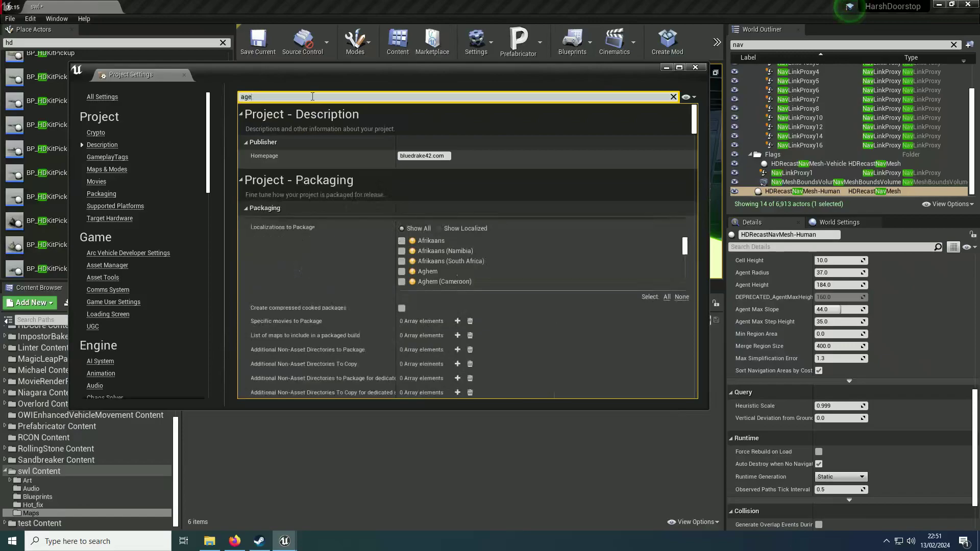
- Find the agent options in the project settings, set the Navigation Mesh Agent Radius to 37 and close the settings
{"action": "type", "text": "agent"}
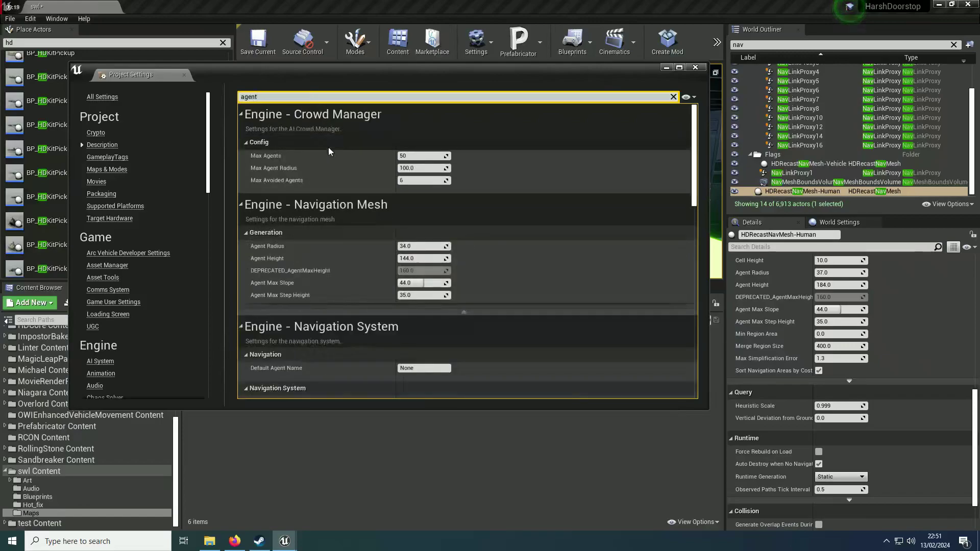
{"action": "left_click", "coordinate": [406, 246]}
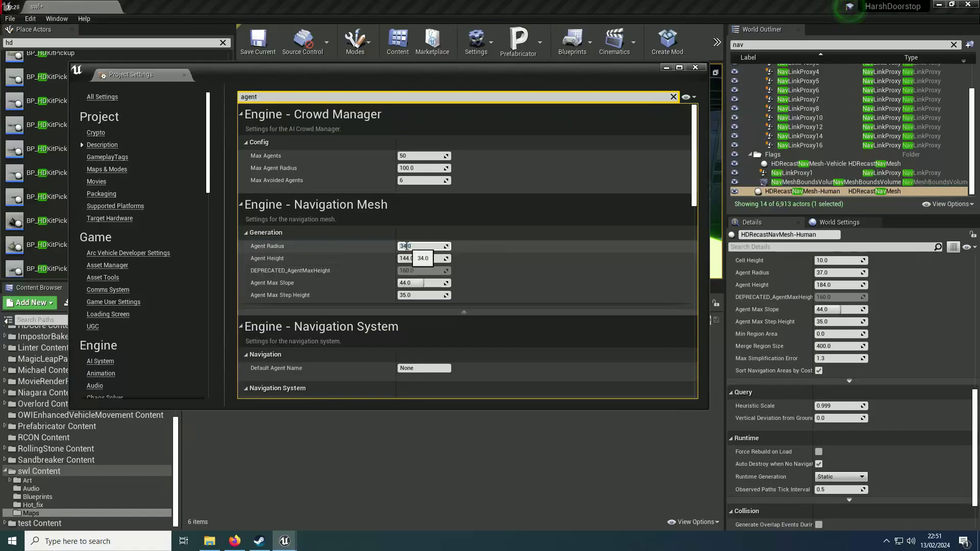
{"action": "type", "text": "37"}
{"action": "key", "text": "Return"}
{"action": "key", "text": "Return"}
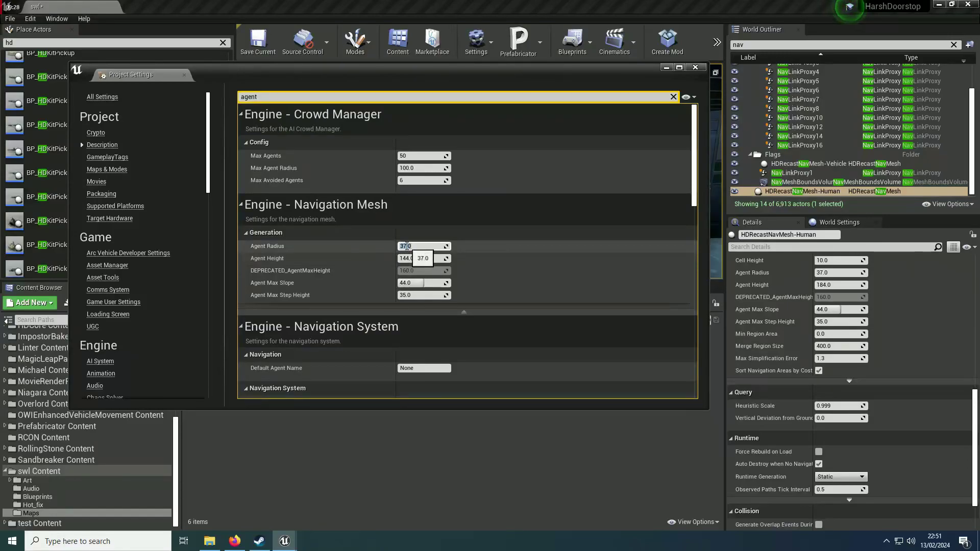
{"action": "left_click", "coordinate": [695, 67]}
- Set the Agent Height of HDRecastNavMesh-Human to 180
{"action": "right_click_drag", "start_coordinate": [538, 197], "coordinate": [590, 193]}
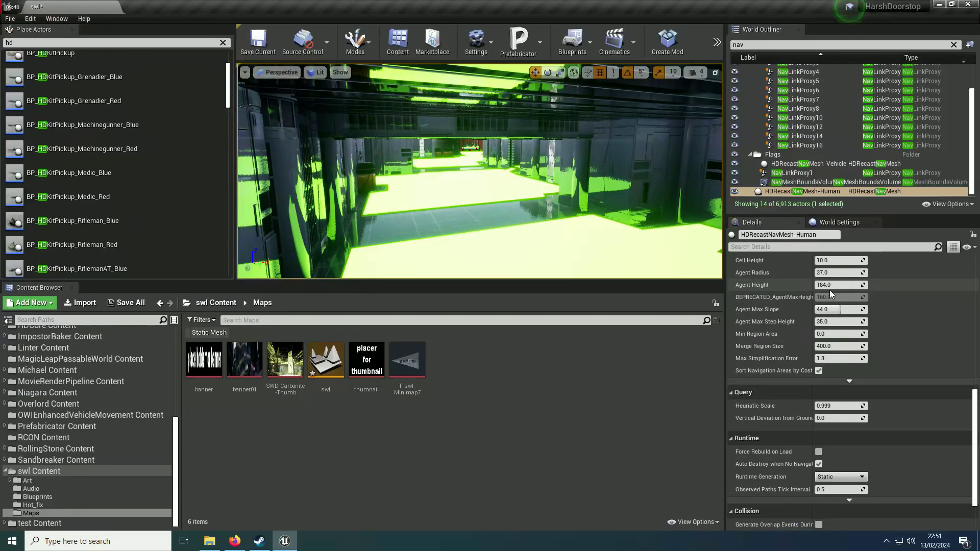
{"action": "double_click", "coordinate": [829, 285]}
{"action": "type", "text": "180"}
{"action": "key", "text": "Return"}
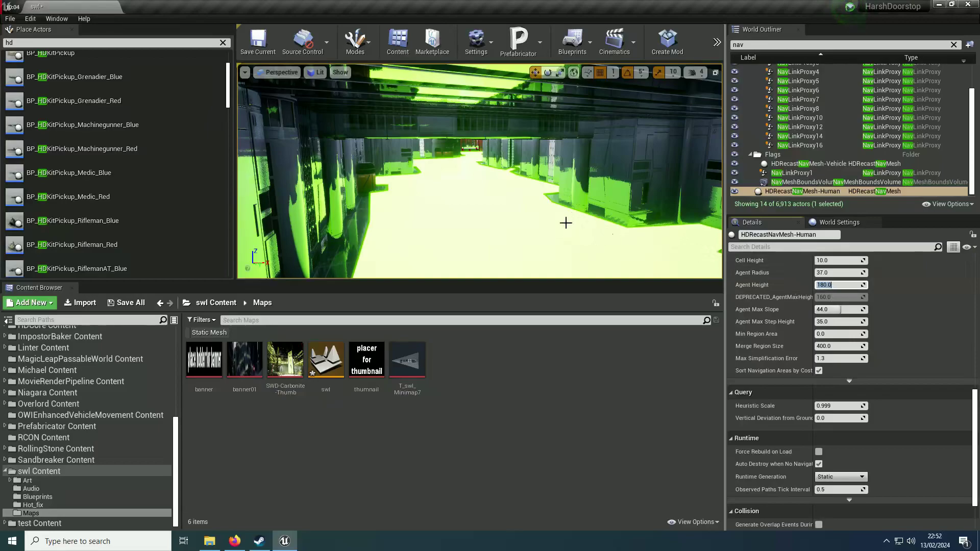
- Inspect the navigation mesh through the hangar areas and playtest the map to watch how the bots move around
{"action": "right_click_drag", "start_coordinate": [552, 187], "coordinate": [480, 171]}
{"action": "left_click_drag", "start_coordinate": [531, 125], "coordinate": [511, 130]}
{"action": "right_click_drag", "start_coordinate": [479, 171], "coordinate": [424, 168]}
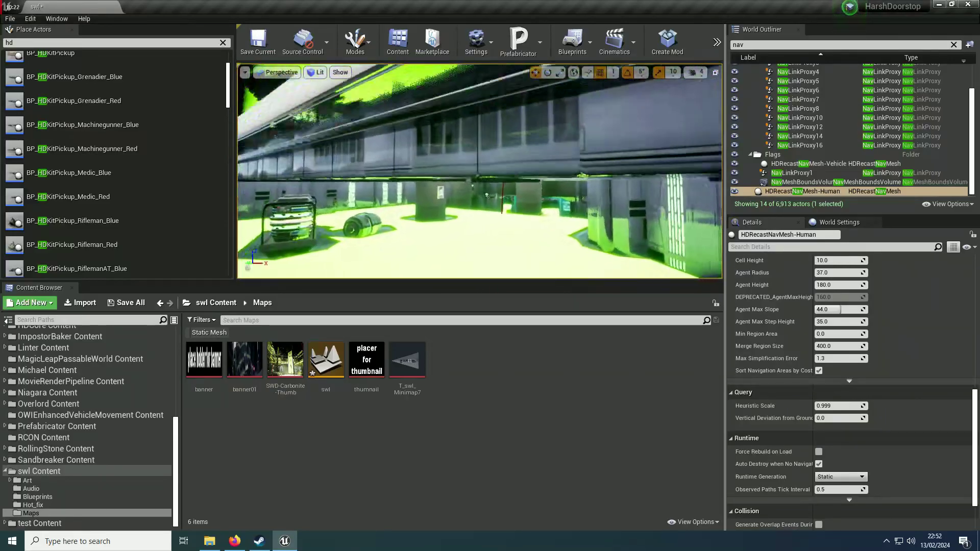
{"action": "left_click_drag", "start_coordinate": [490, 133], "coordinate": [479, 134]}
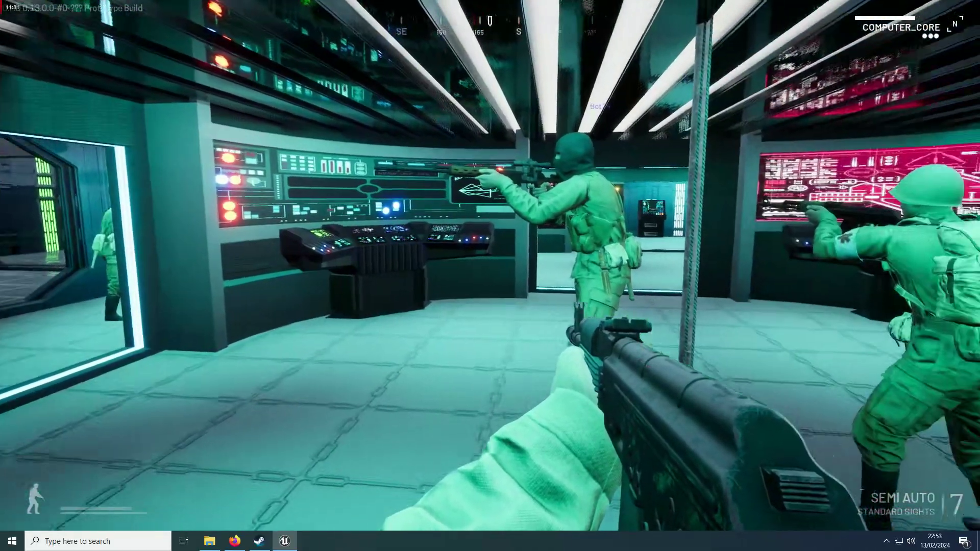
{"action": "key", "text": "w"}
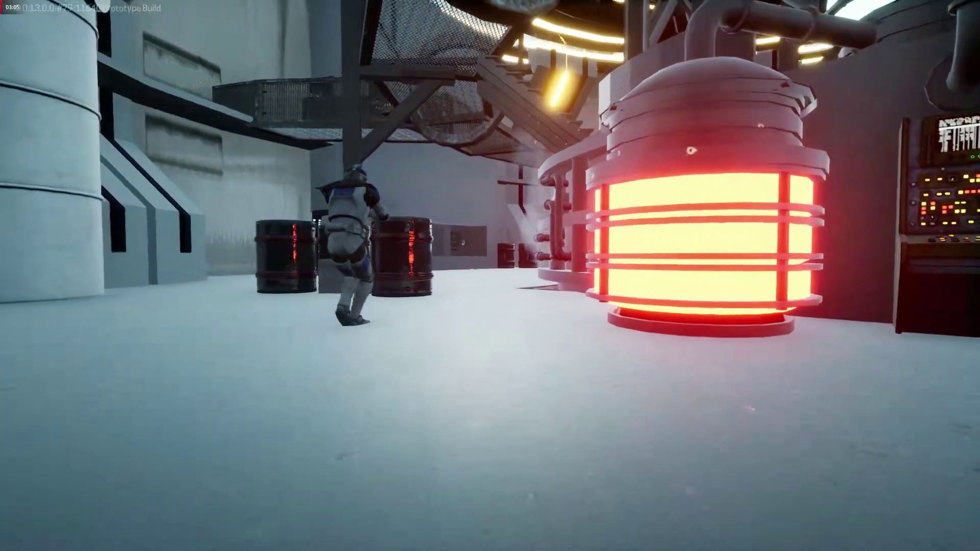
{"action": "key", "text": "w"}
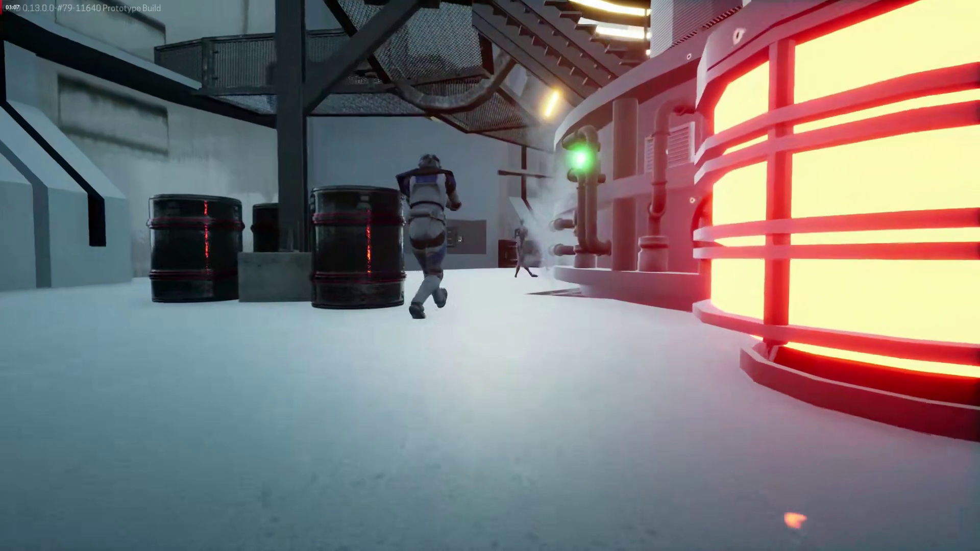